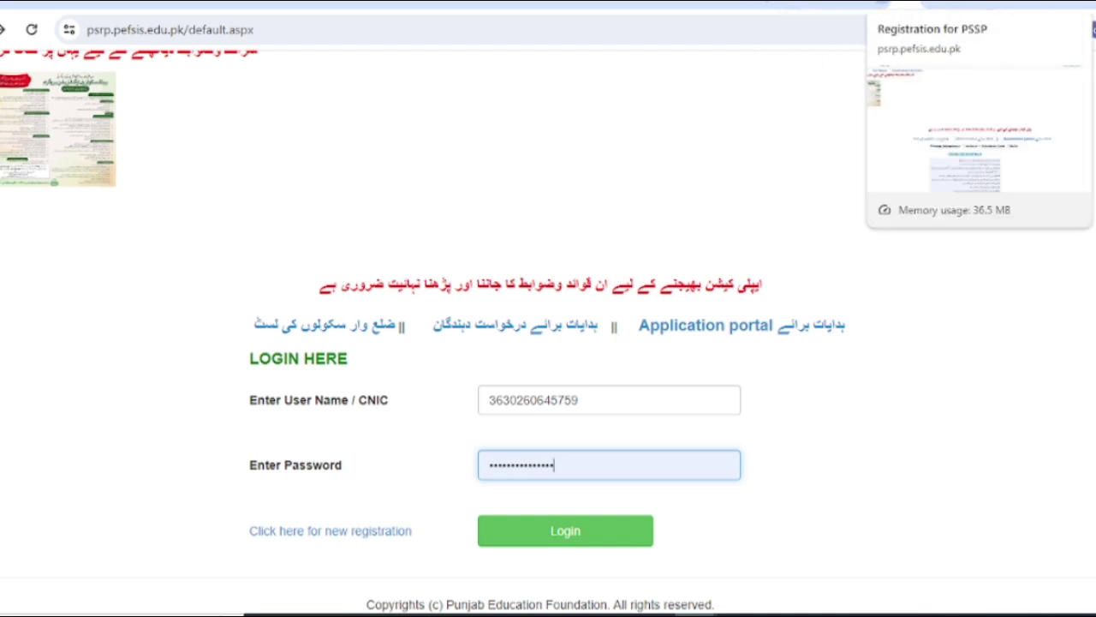
Step: Look over the applicant registration page, return to the login page and log in with the credentials already filled in
{"action": "left_click", "coordinate": [892, 2]}
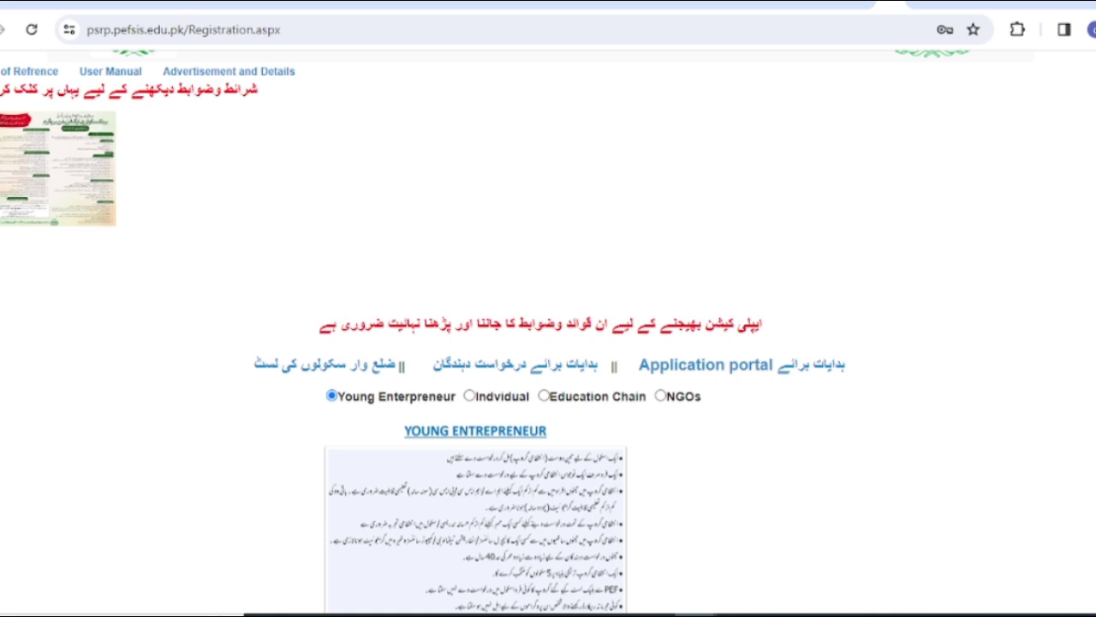
{"action": "scroll", "coordinate": [602, 213], "scroll_direction": "down", "scroll_amount": 2}
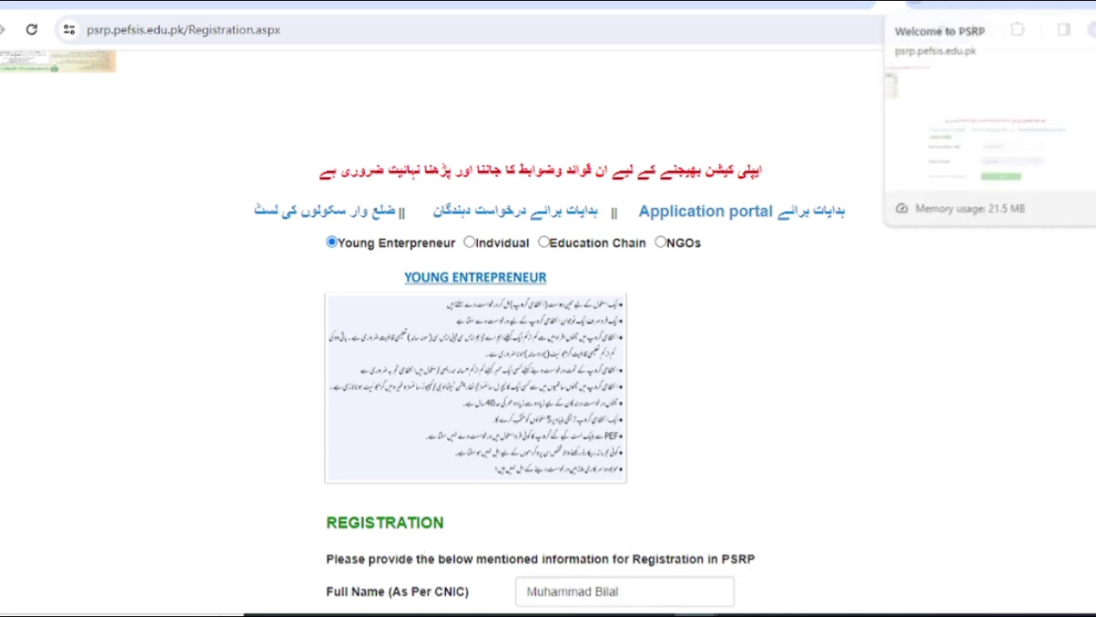
{"action": "left_click", "coordinate": [934, 4]}
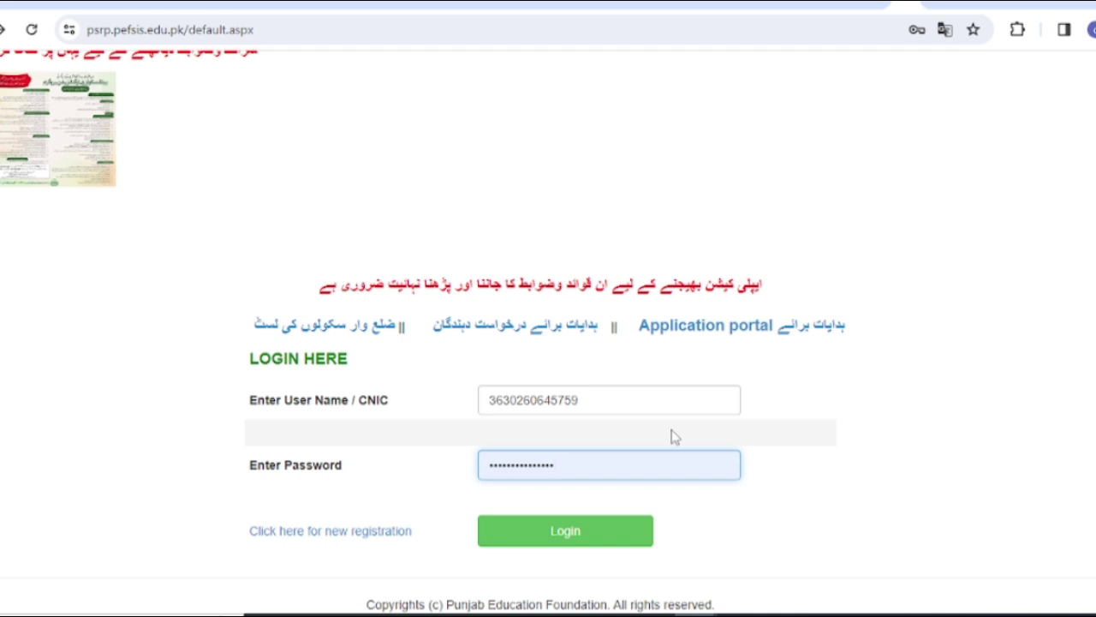
{"action": "left_click", "coordinate": [582, 536]}
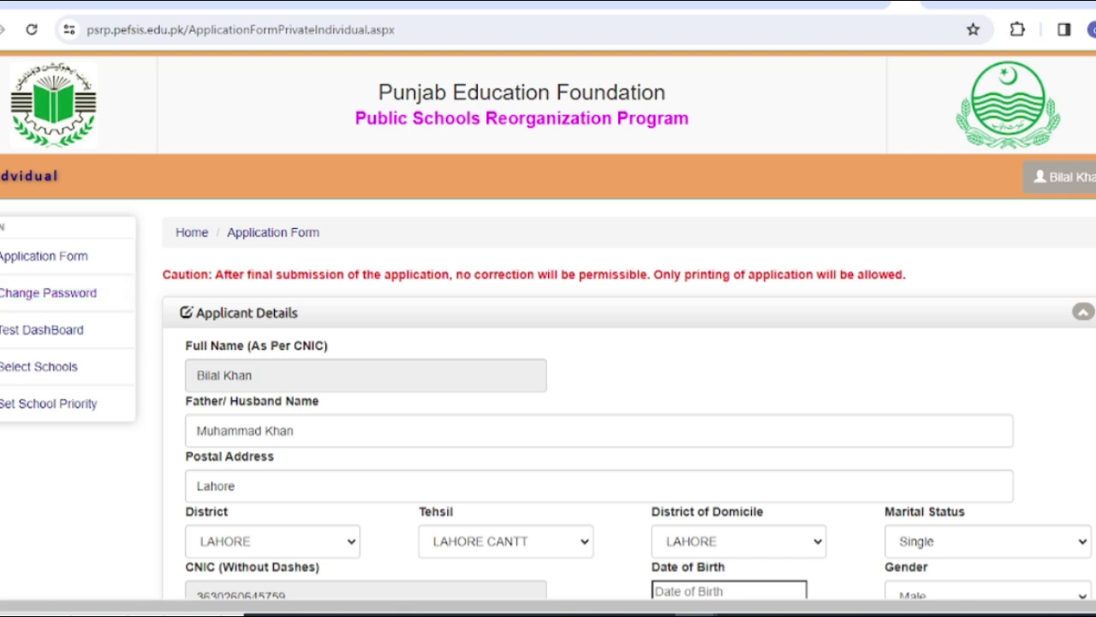
Step: Return to the login page, log in again and try to open the Individual home page before going back to the application form
{"action": "left_click", "coordinate": [2, 29]}
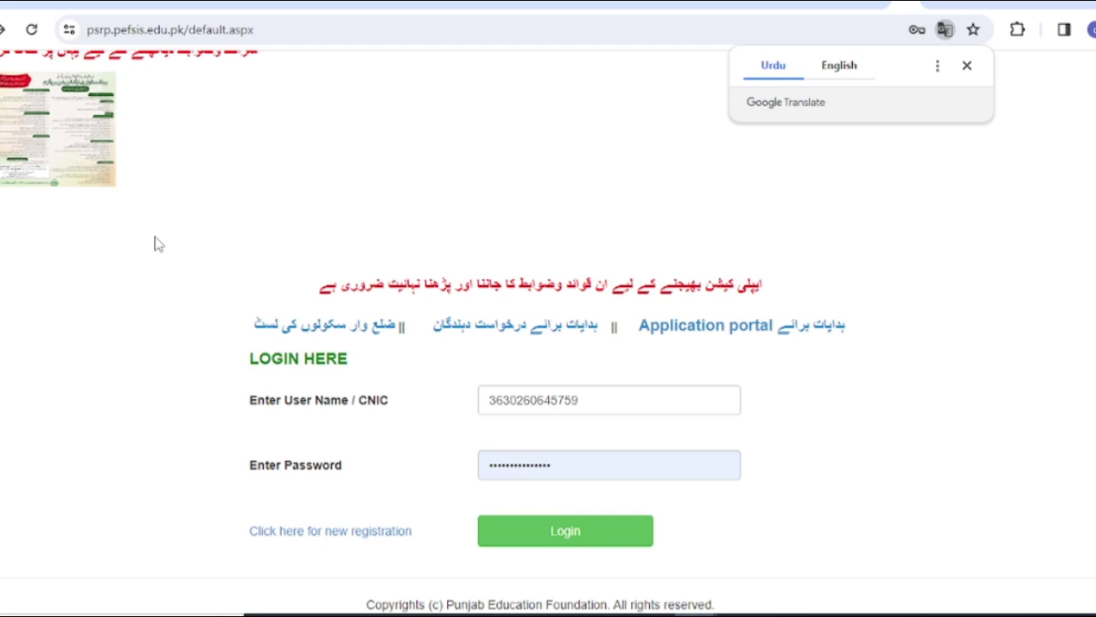
{"action": "left_click", "coordinate": [544, 546]}
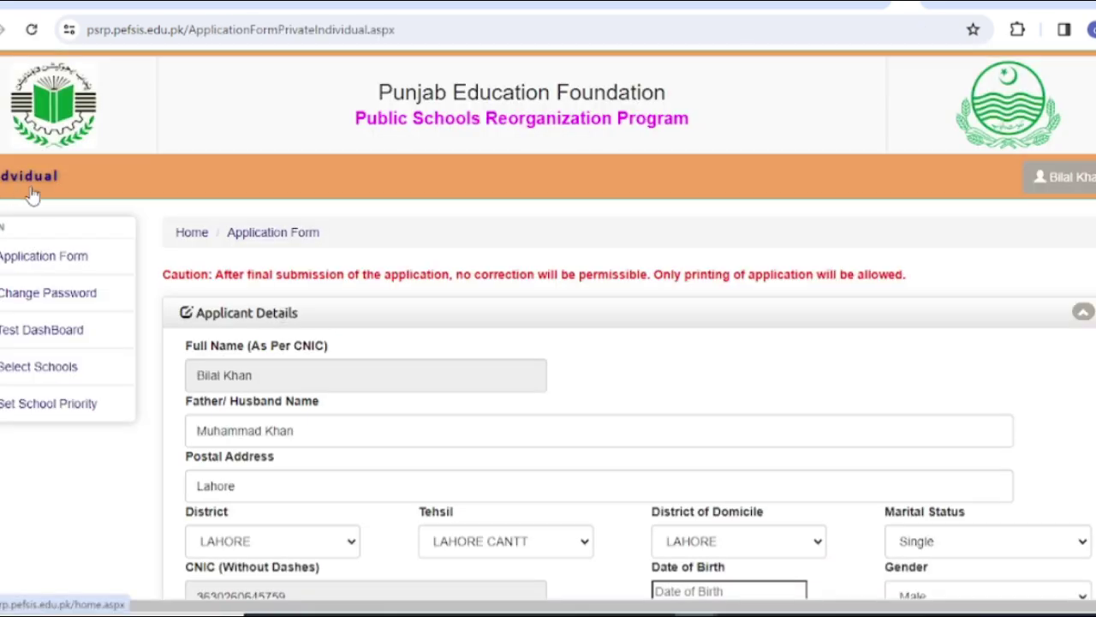
{"action": "left_click", "coordinate": [17, 189]}
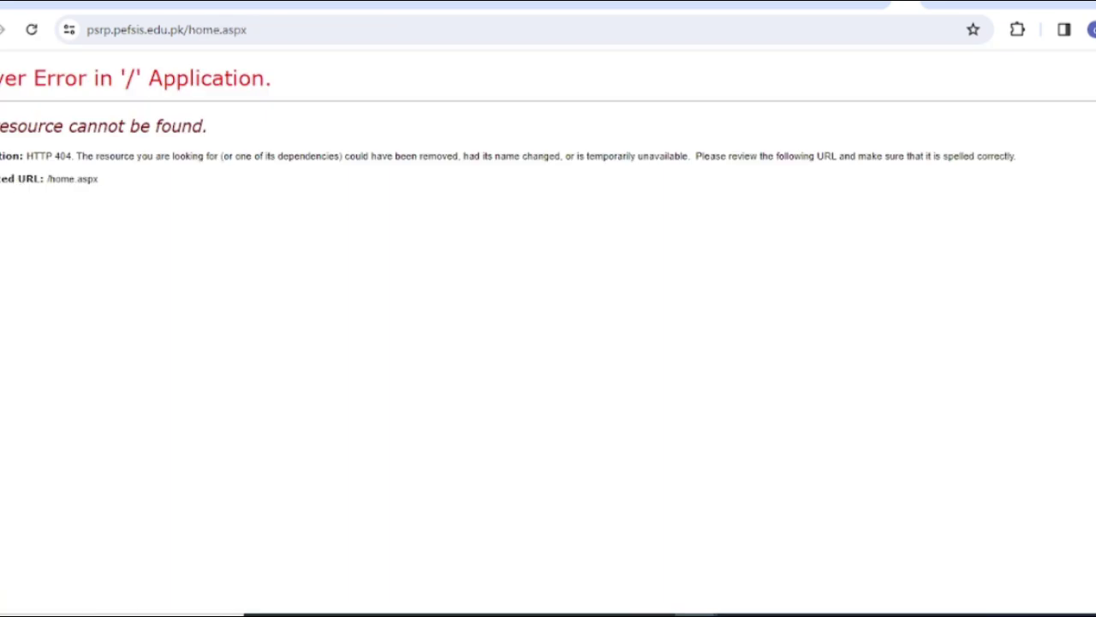
{"action": "key", "text": "alt+Left"}
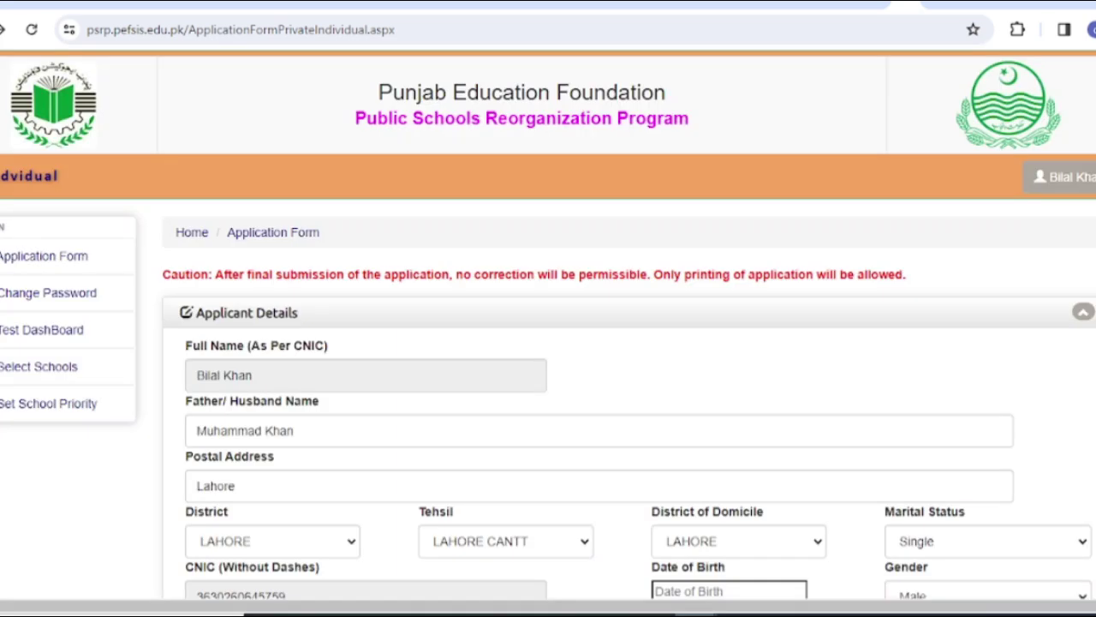
{"action": "key", "text": "alt+Left"}
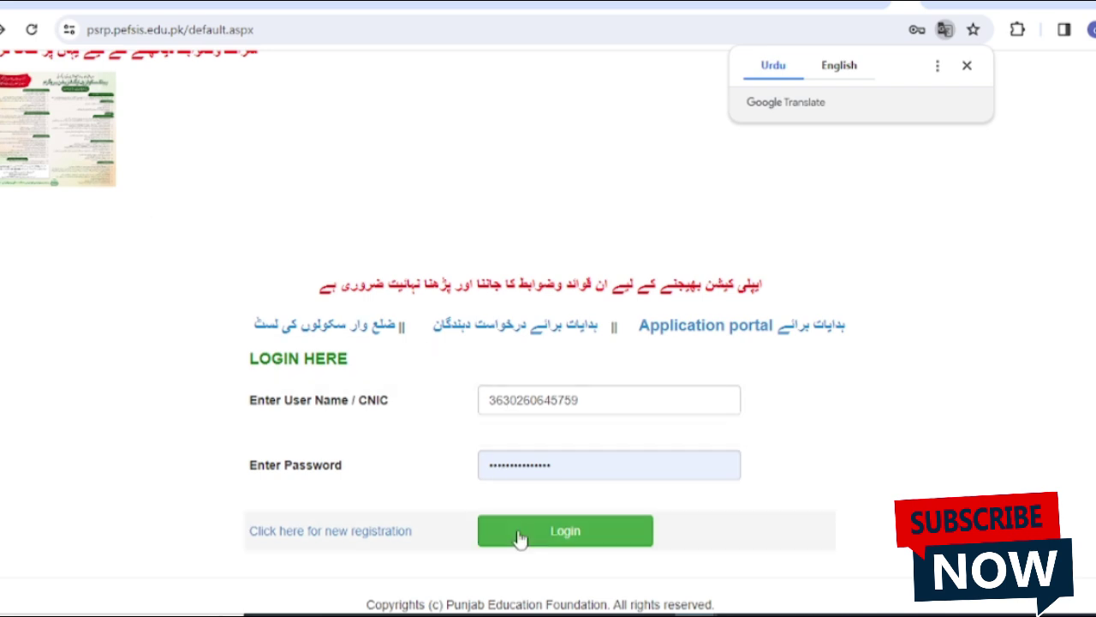
{"action": "left_click", "coordinate": [605, 524]}
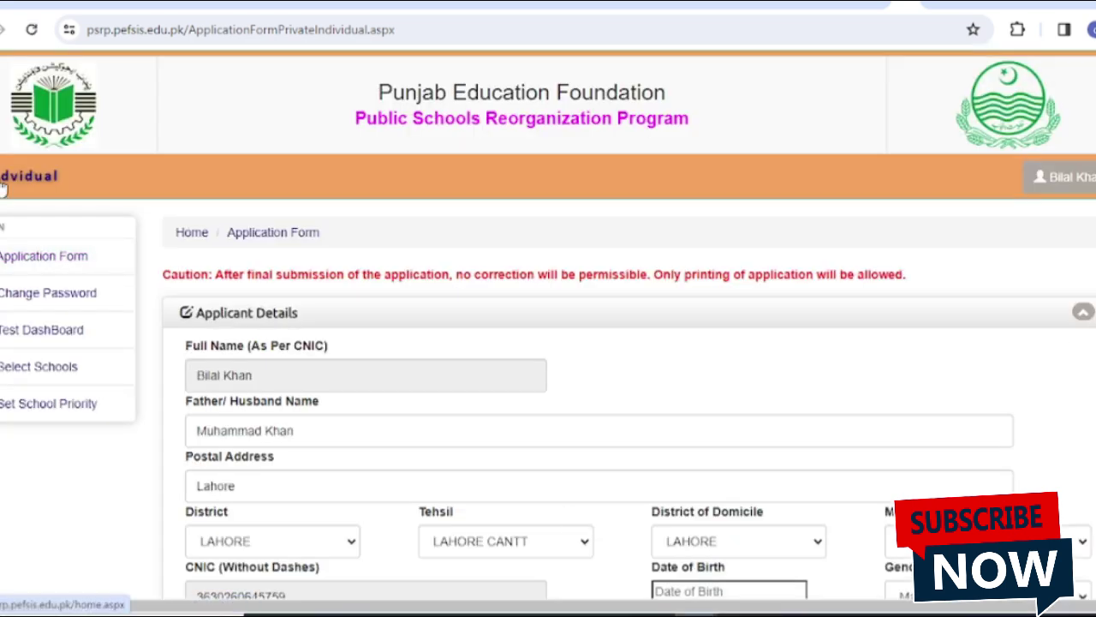
{"action": "left_click", "coordinate": [2, 188]}
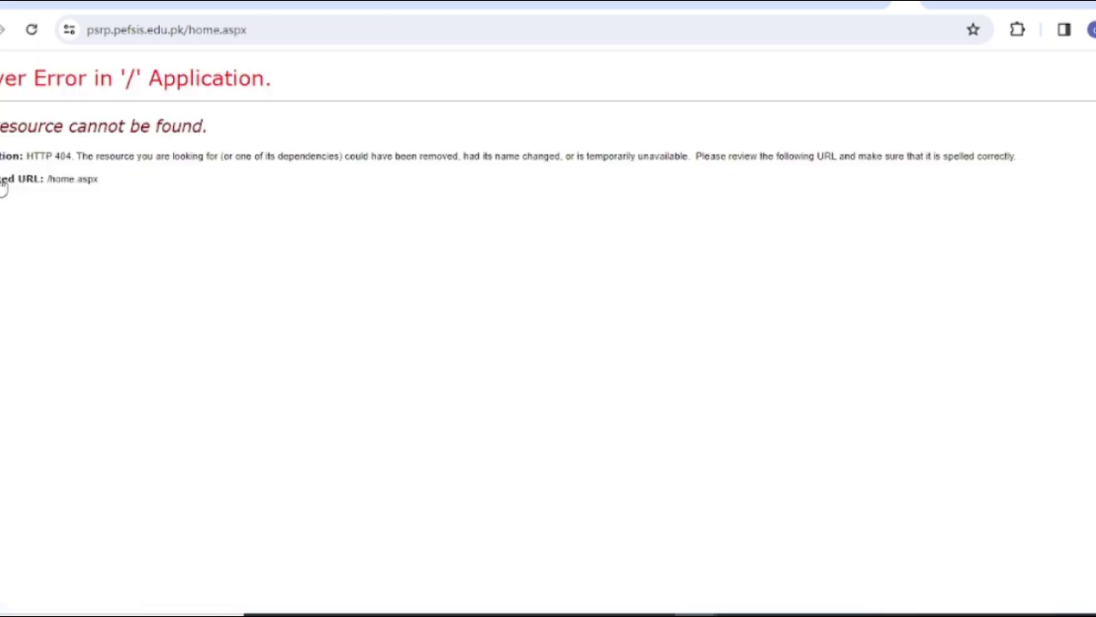
{"action": "left_click", "coordinate": [3, 29]}
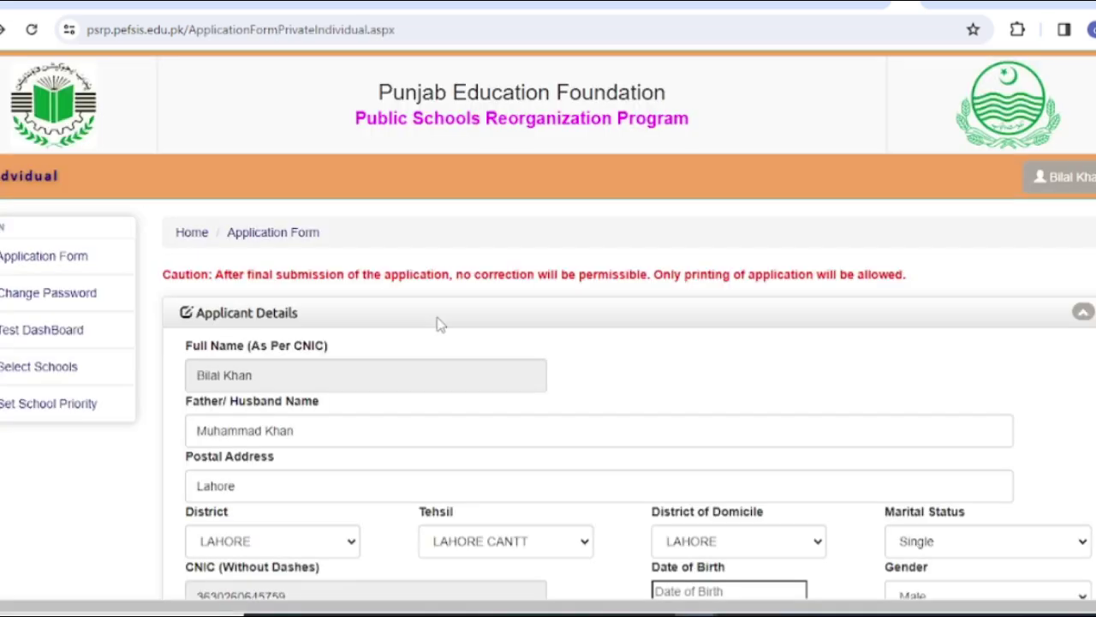
{"action": "left_click", "coordinate": [26, 92]}
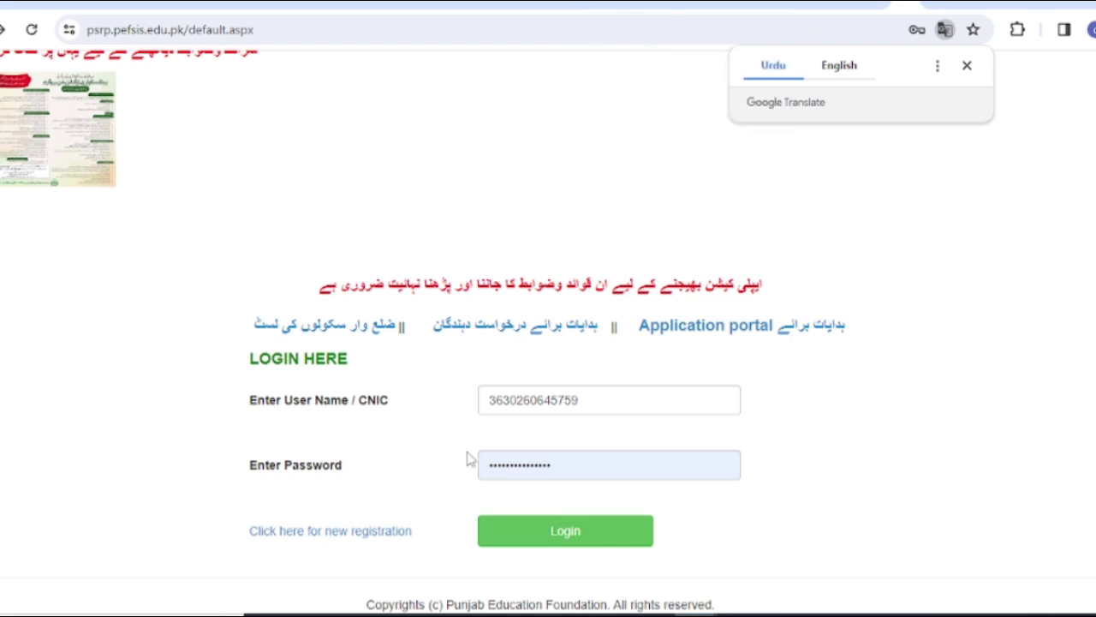
{"action": "left_click", "coordinate": [513, 545]}
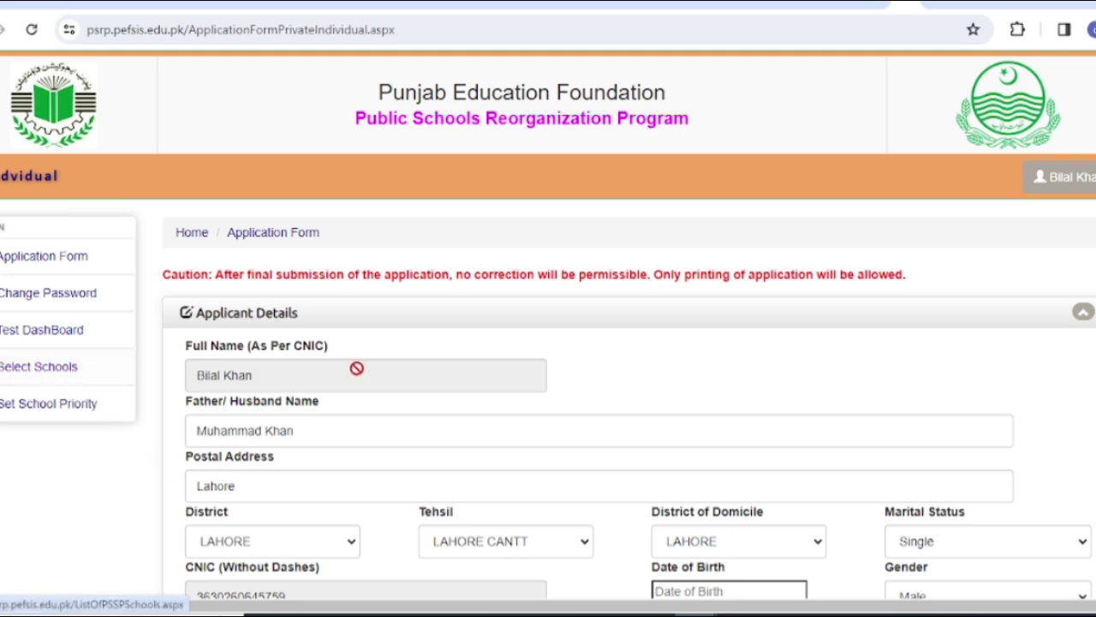
Step: Search the school selection page for schools in the LAHORE district and LAHORE CANTT tehsil
{"action": "scroll", "coordinate": [355, 368], "scroll_direction": "down", "scroll_amount": 5}
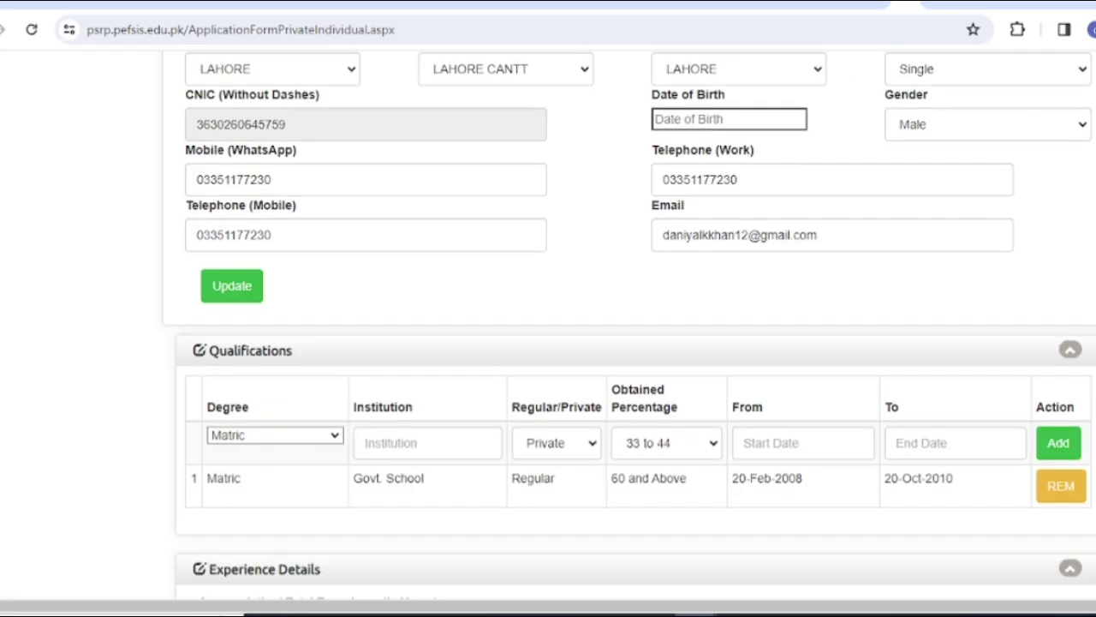
{"action": "scroll", "coordinate": [634, 343], "scroll_direction": "down", "scroll_amount": 4}
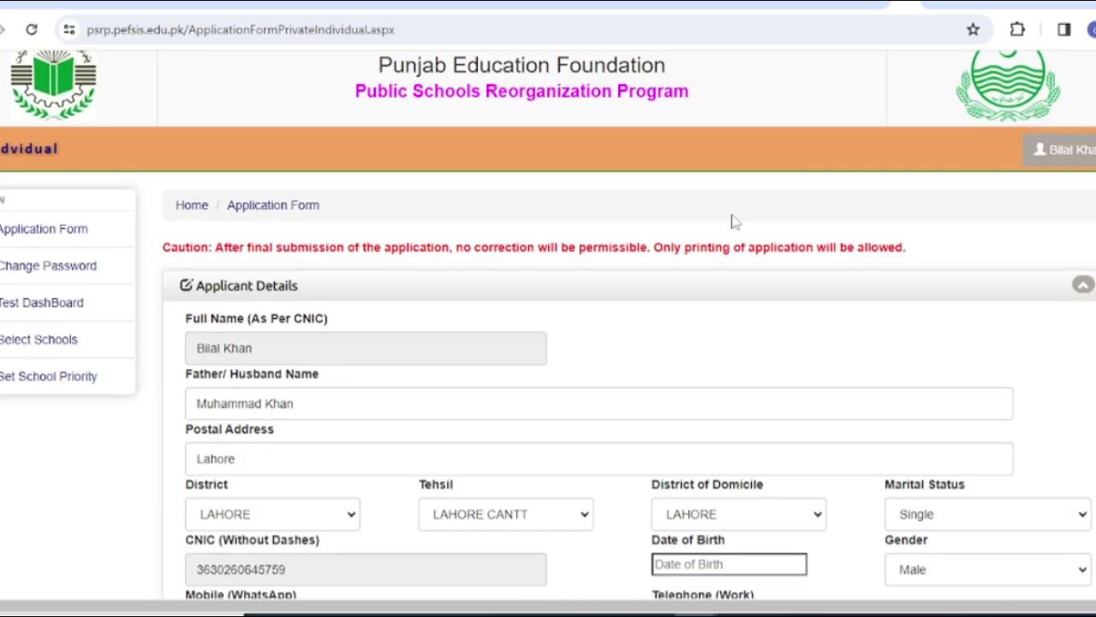
{"action": "left_click", "coordinate": [47, 343]}
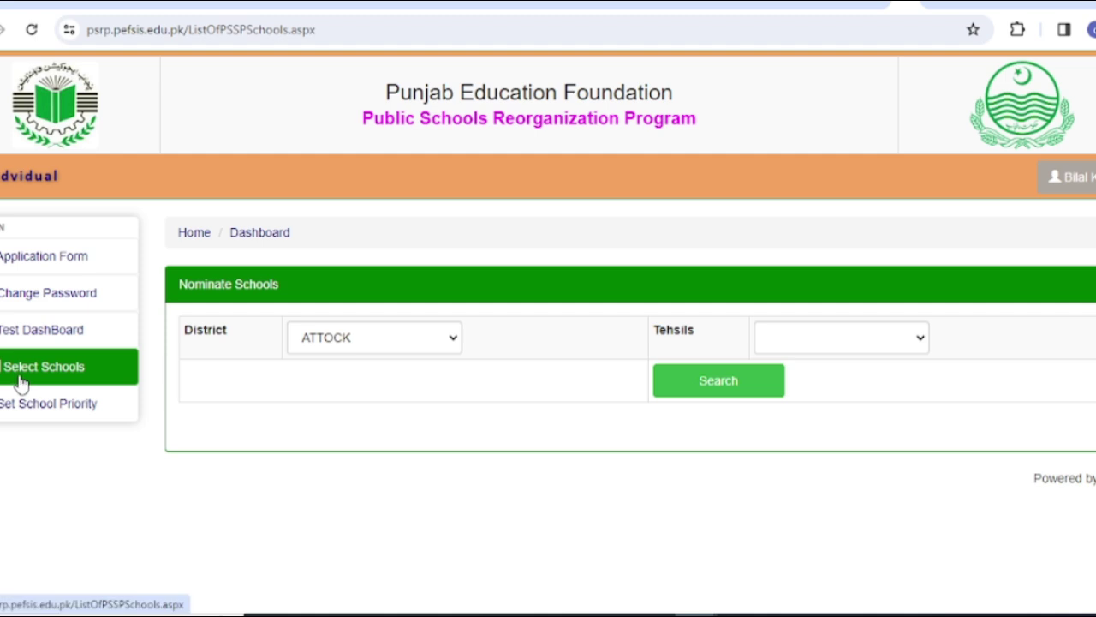
{"action": "left_click", "coordinate": [443, 350]}
{"action": "left_click", "coordinate": [364, 265]}
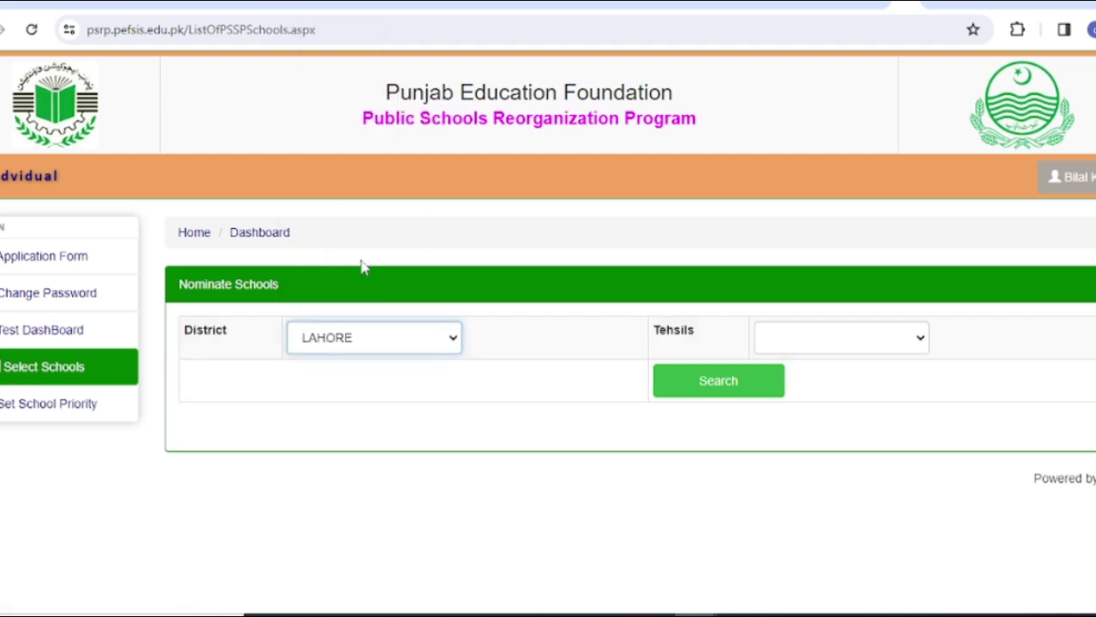
{"action": "left_click", "coordinate": [848, 356]}
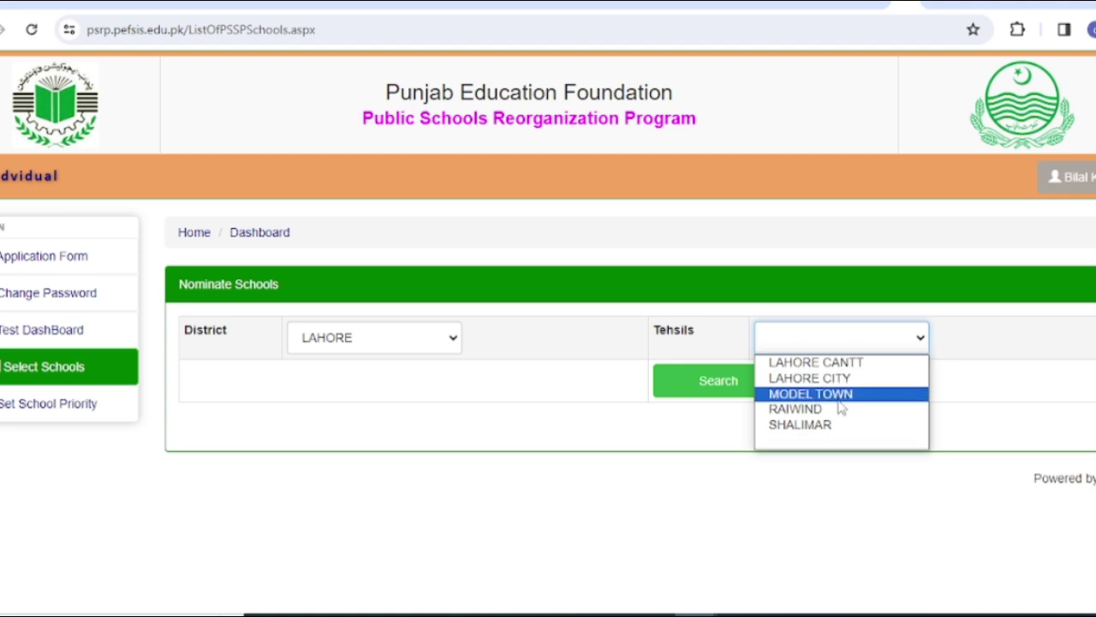
{"action": "left_click", "coordinate": [821, 363]}
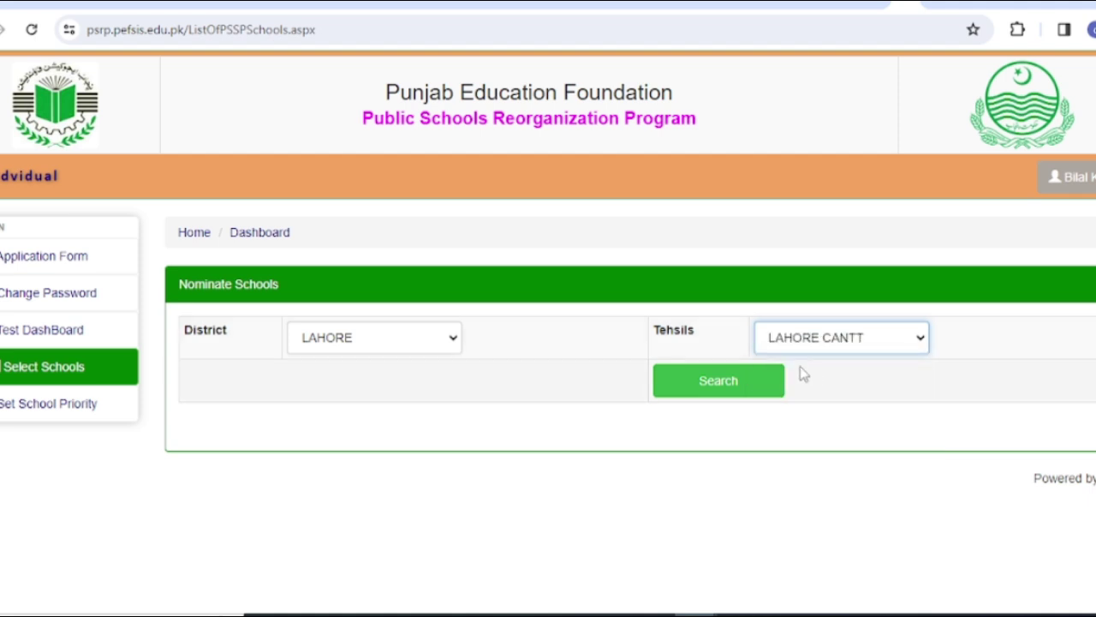
{"action": "left_click", "coordinate": [756, 380]}
Step: Nominate the schools GPS SANGAT PURA, GGPS GHOWINDI BORDER, GPS MODEL GHURKI and GMPS JHUGIAN NOOR PUR
{"action": "scroll", "coordinate": [755, 380], "scroll_direction": "down", "scroll_amount": 1}
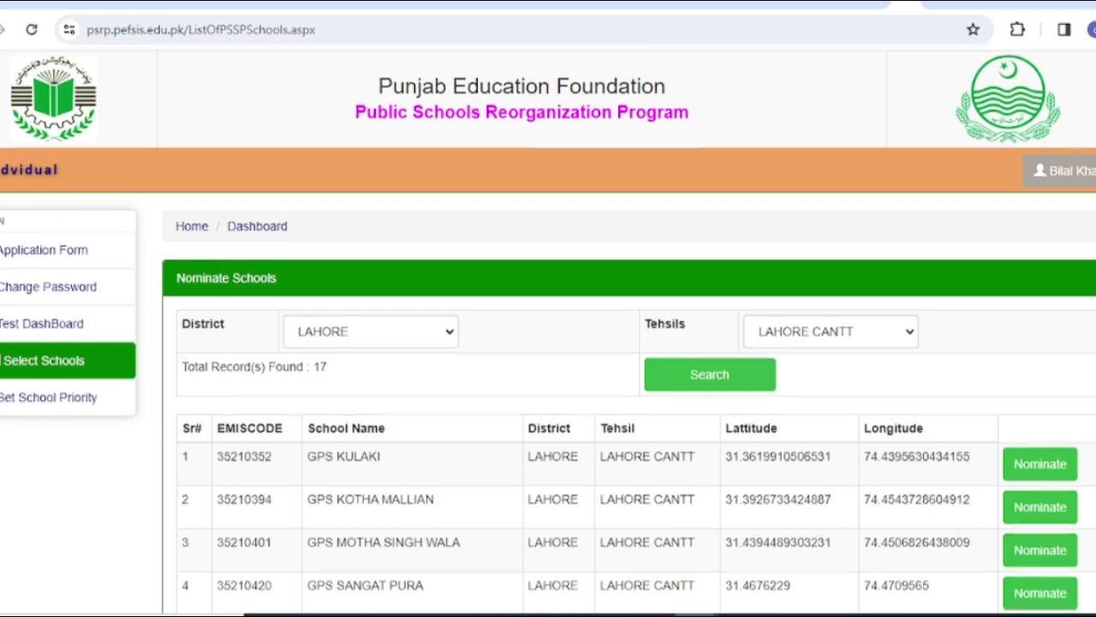
{"action": "scroll", "coordinate": [985, 385], "scroll_direction": "down", "scroll_amount": 2}
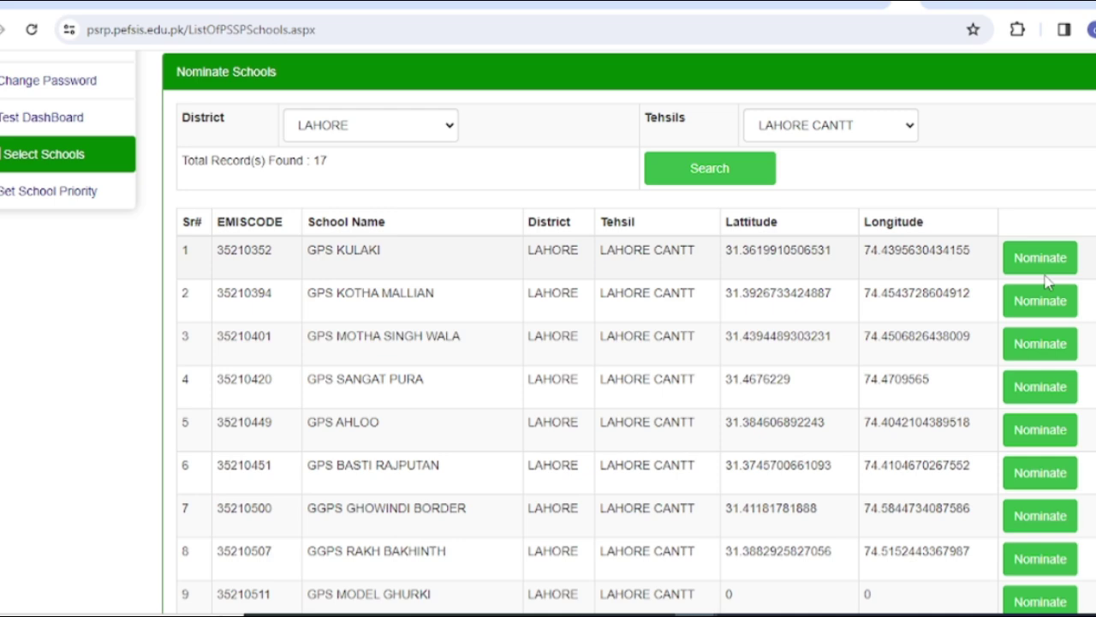
{"action": "scroll", "coordinate": [1045, 282], "scroll_direction": "down", "scroll_amount": 1}
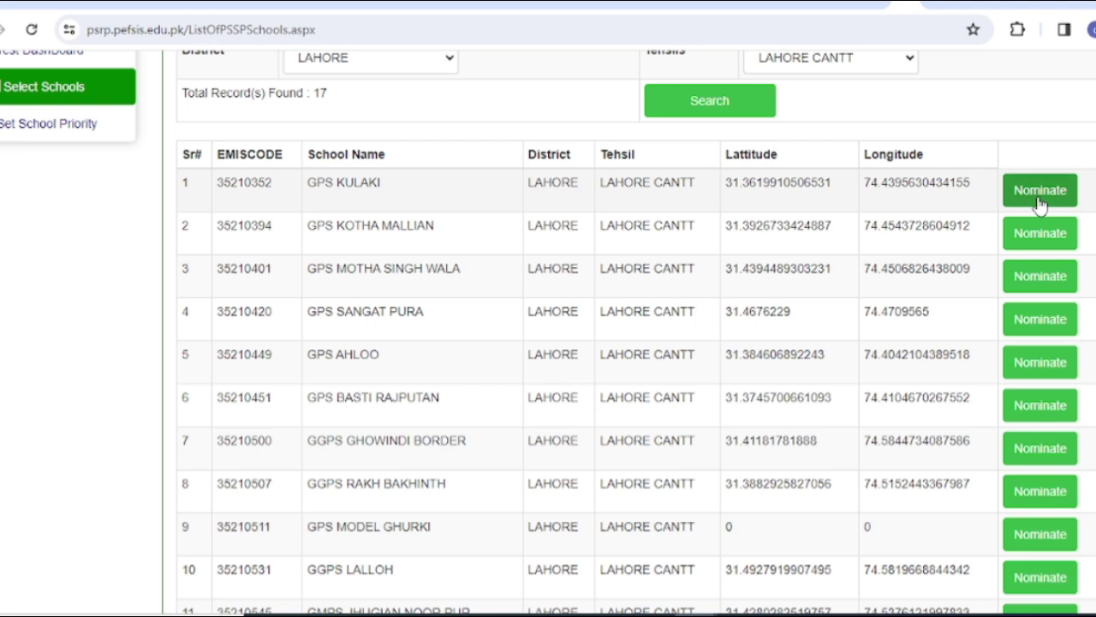
{"action": "left_click", "coordinate": [1045, 319]}
{"action": "scroll", "coordinate": [634, 343], "scroll_direction": "down", "scroll_amount": 1}
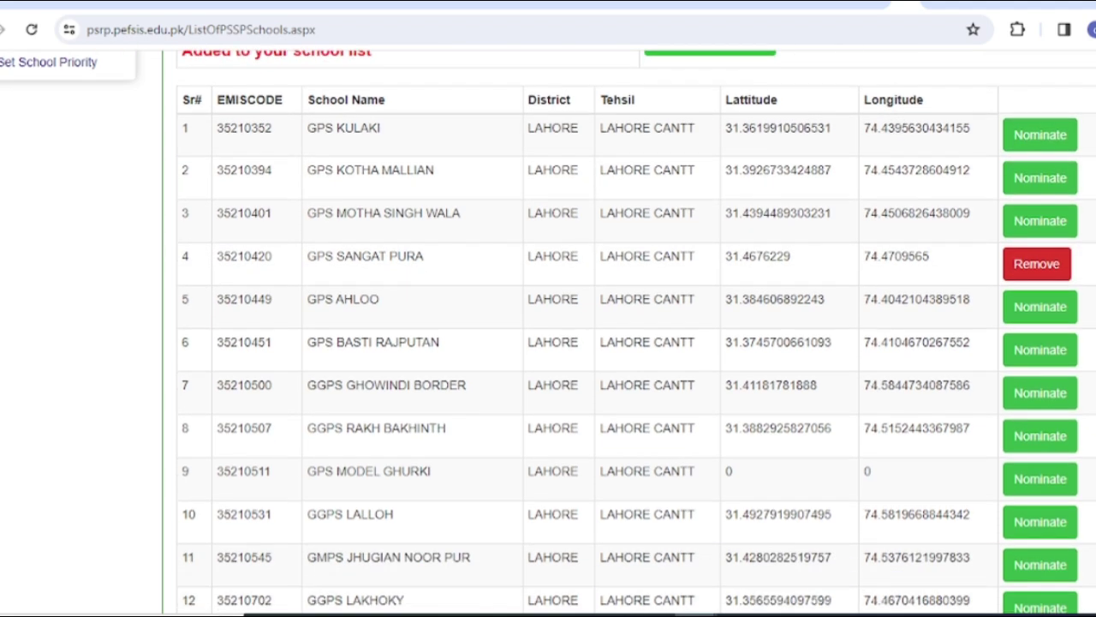
{"action": "left_click", "coordinate": [1045, 392]}
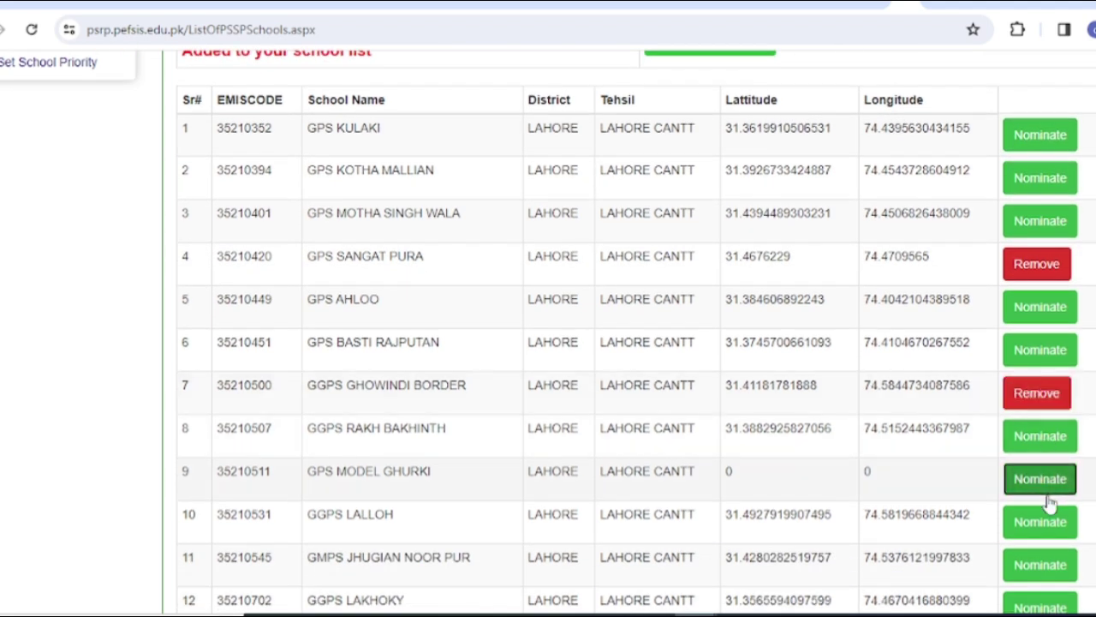
{"action": "left_click", "coordinate": [1045, 488]}
{"action": "left_click", "coordinate": [1050, 568]}
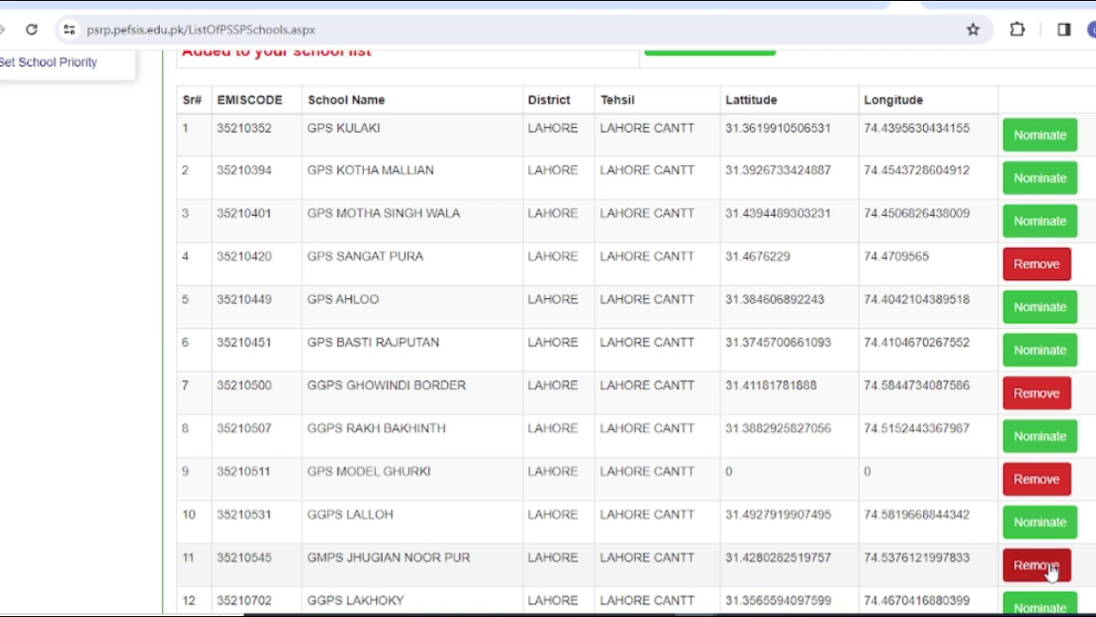
Step: Nominate GPS KOTHA MALLIAN and remove the nomination again, doing this twice
{"action": "left_click", "coordinate": [1036, 180]}
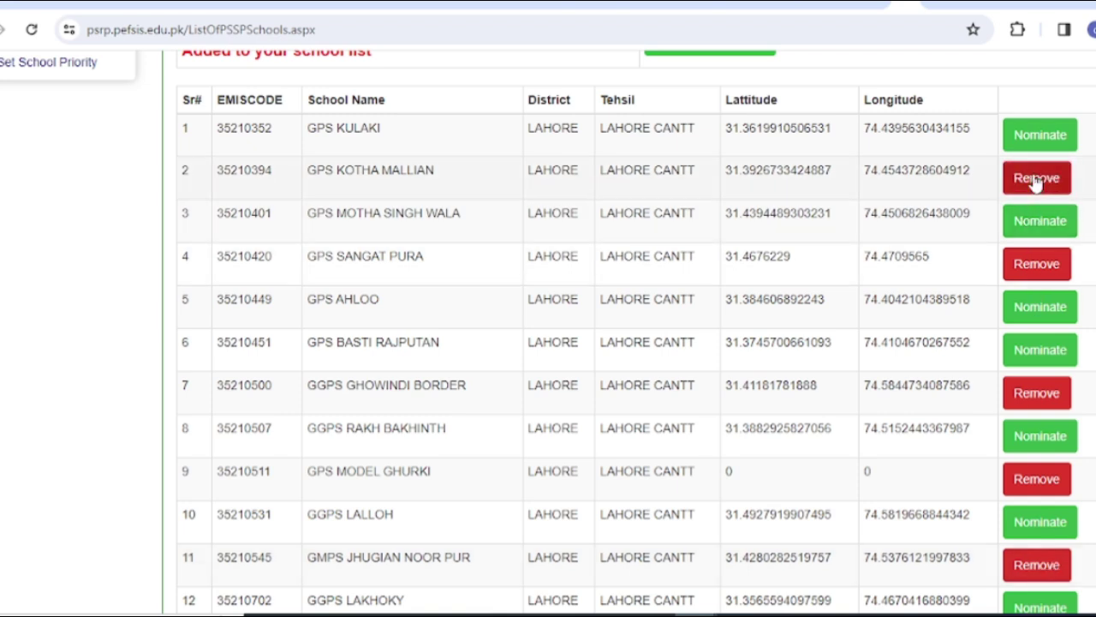
{"action": "left_click", "coordinate": [1036, 180]}
{"action": "left_click", "coordinate": [1039, 180]}
{"action": "left_click", "coordinate": [1038, 180]}
Step: Nominate GPS MOTHA SINGH WALA and open the list of nominated schools for setting priorities
{"action": "left_click", "coordinate": [1039, 224]}
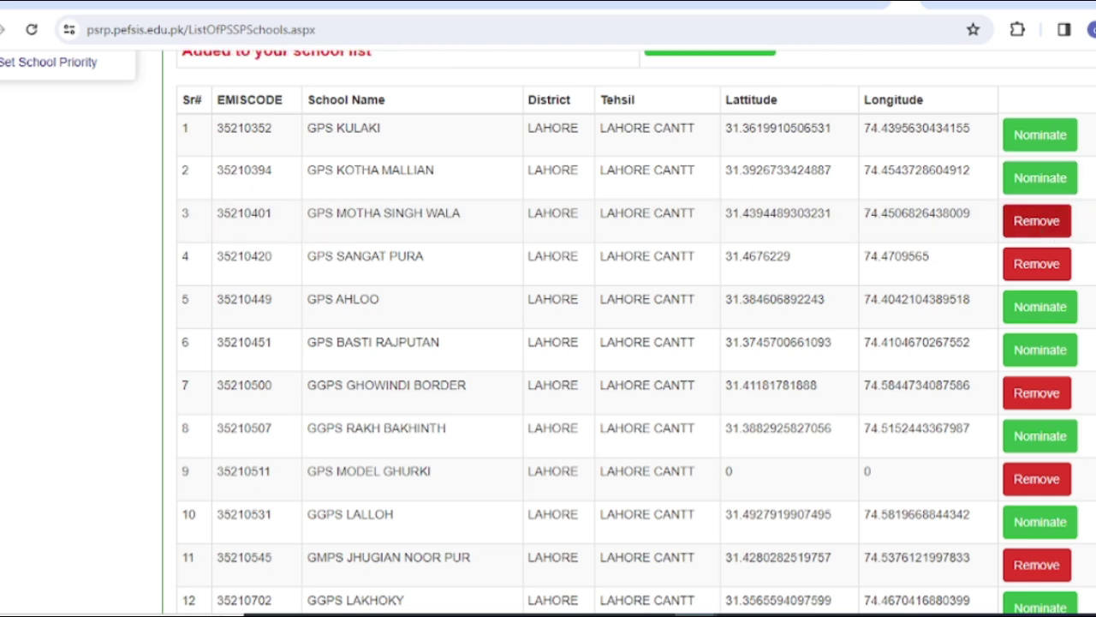
{"action": "scroll", "coordinate": [1041, 240], "scroll_direction": "down", "scroll_amount": 3}
{"action": "scroll", "coordinate": [1042, 240], "scroll_direction": "up", "scroll_amount": 5}
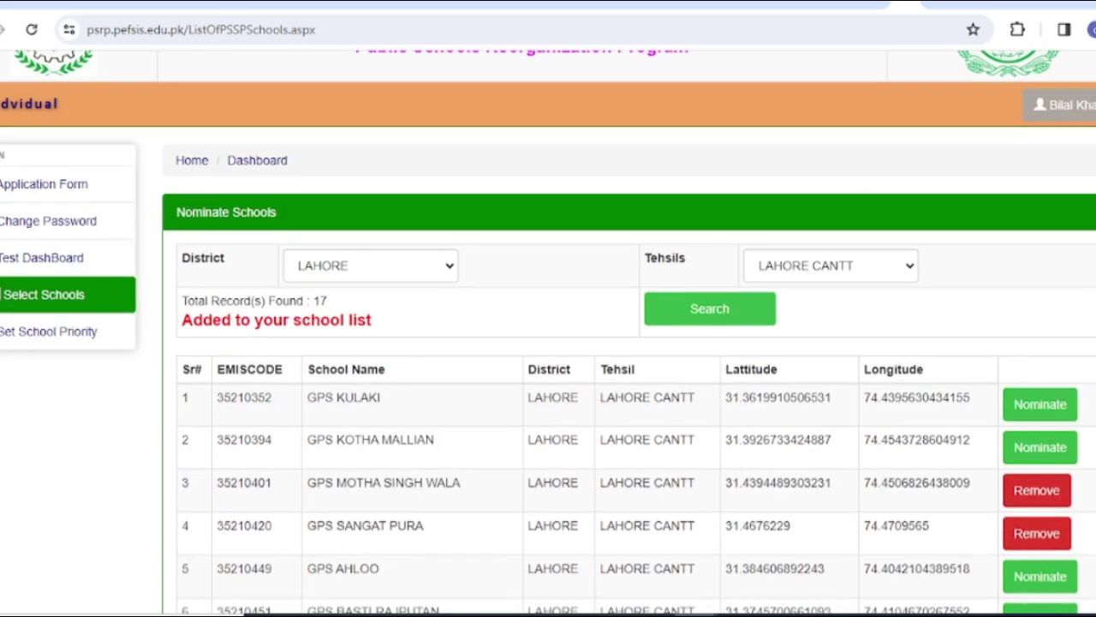
{"action": "left_click", "coordinate": [54, 332]}
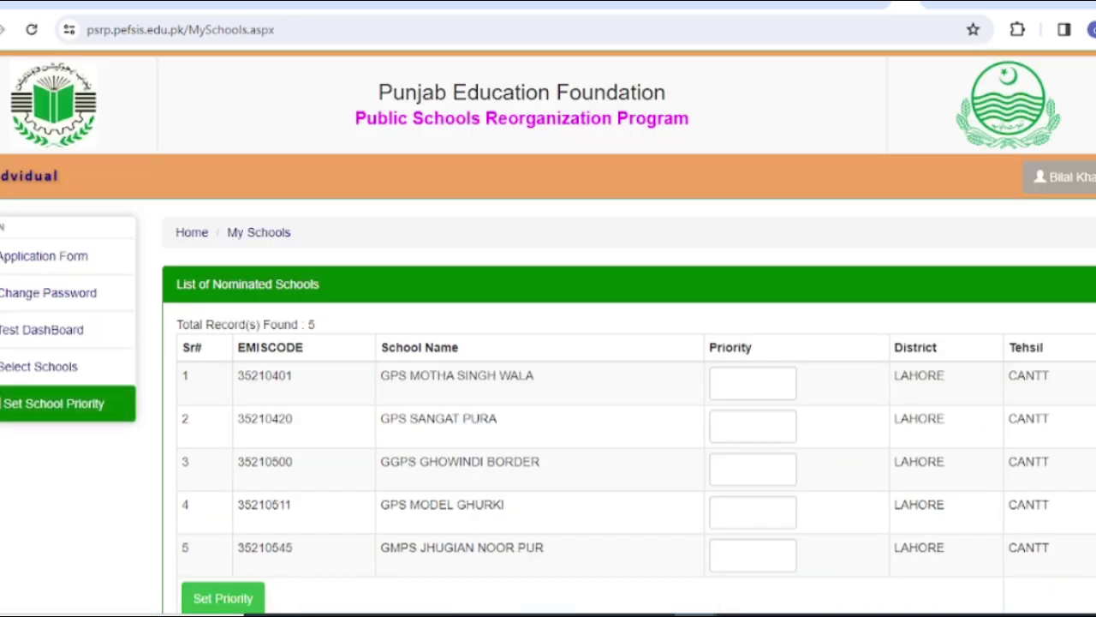
{"action": "scroll", "coordinate": [715, 432], "scroll_direction": "down", "scroll_amount": 1}
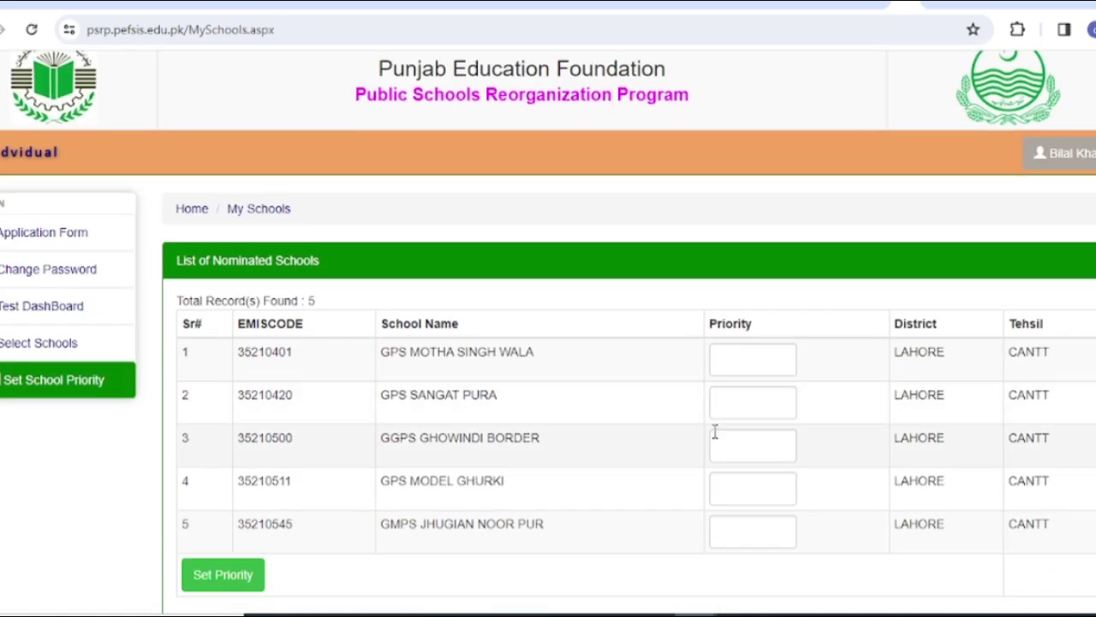
Step: Try to submit the school priorities with all priority values left blank, and return to the nominated schools list
{"action": "left_click", "coordinate": [770, 355]}
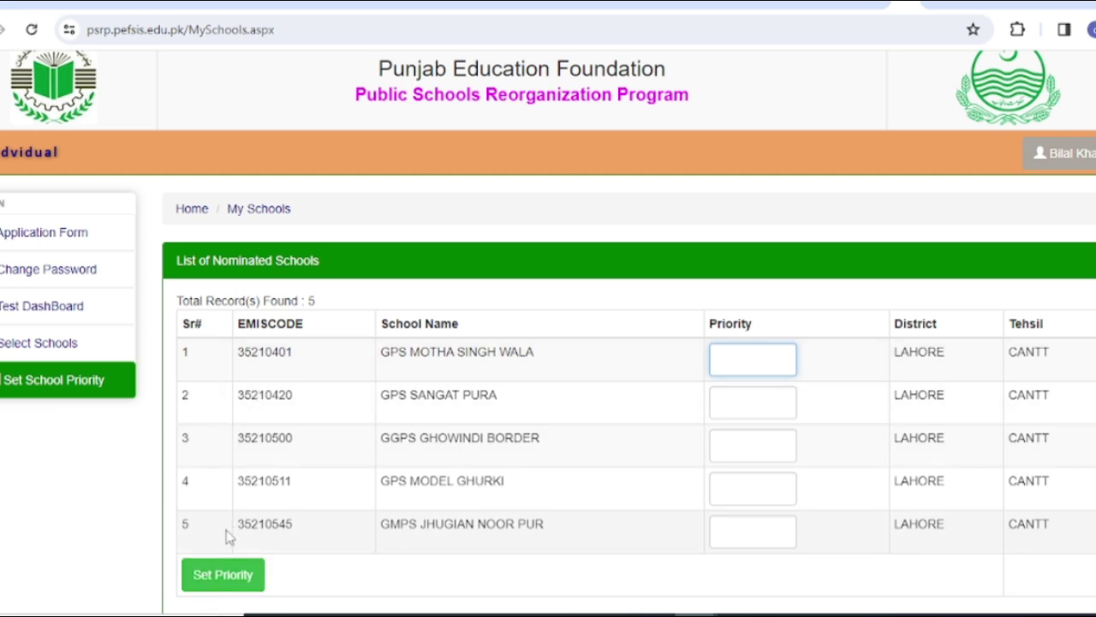
{"action": "left_click", "coordinate": [225, 575]}
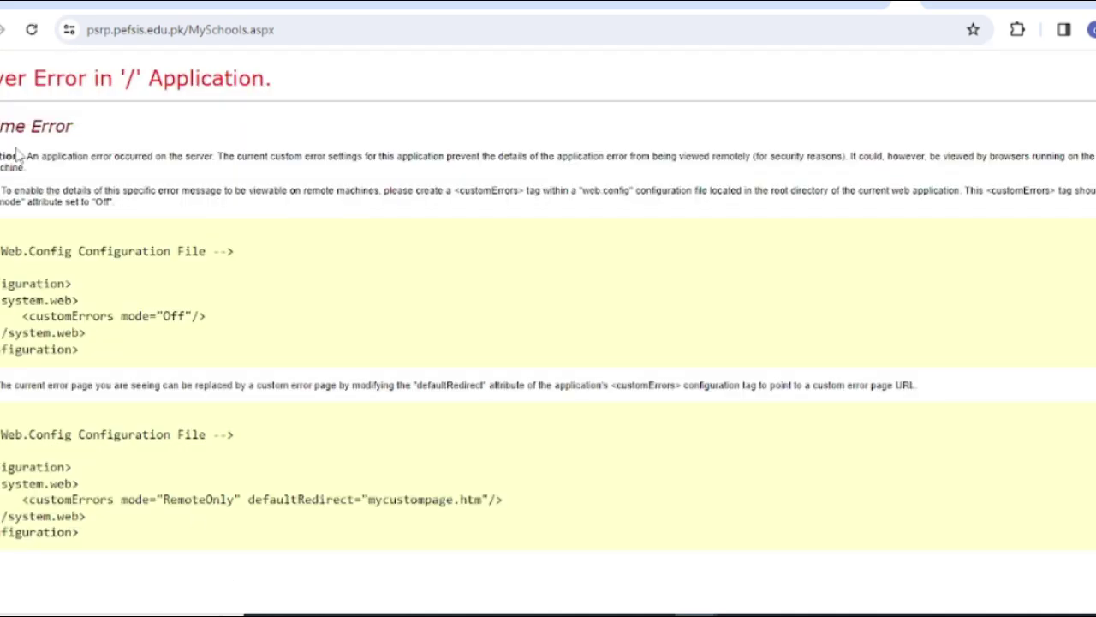
{"action": "left_click", "coordinate": [3, 29]}
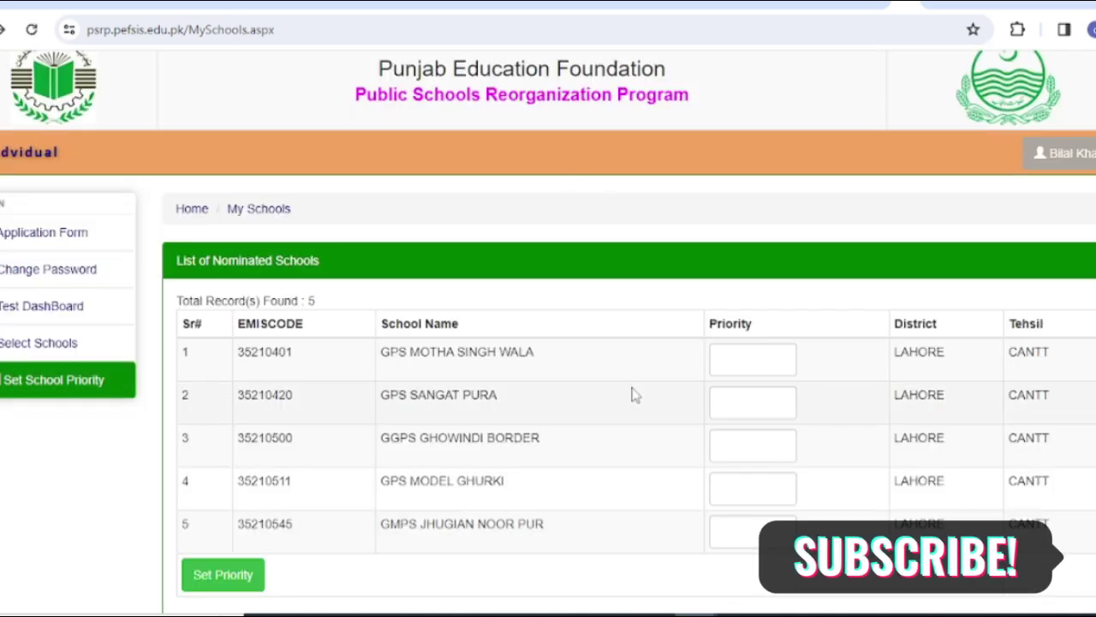
Step: Enter the school priorities: GPS MOTHA SINGH WALA 1, GPS SANGAT PURA 4, GGPS GHOWINDI BORDER 3, GPS MODEL GHURKI 5, GMPS JHUGIAN NOOR PUR 2
{"action": "left_click", "coordinate": [749, 361]}
{"action": "type", "text": "1"}
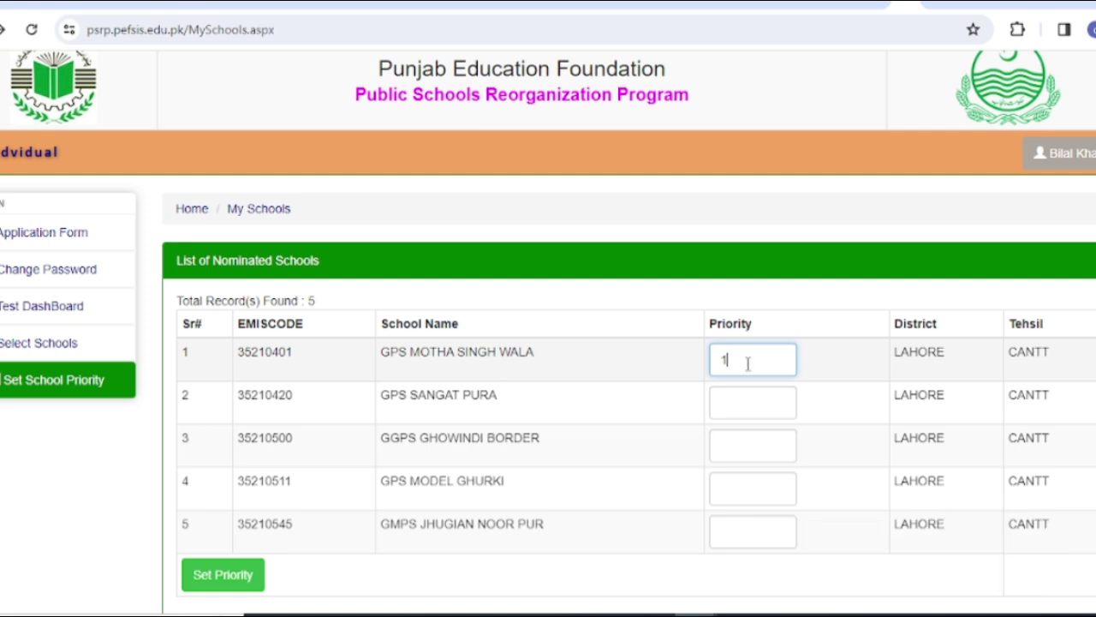
{"action": "left_click", "coordinate": [748, 439]}
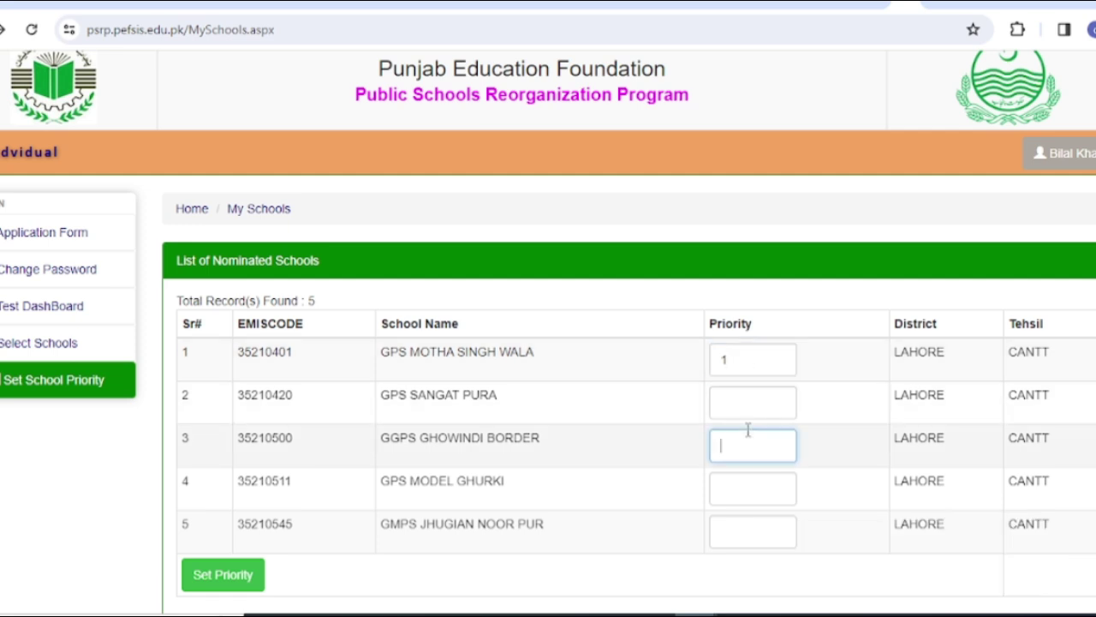
{"action": "type", "text": "3"}
{"action": "left_click", "coordinate": [741, 408]}
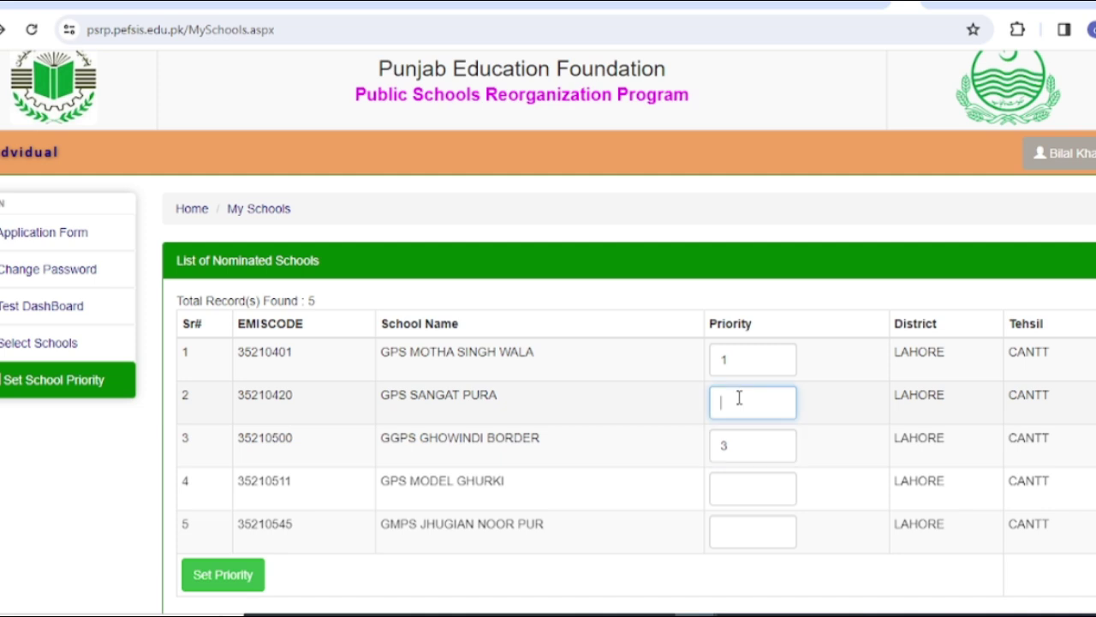
{"action": "type", "text": "4"}
{"action": "left_click", "coordinate": [732, 484]}
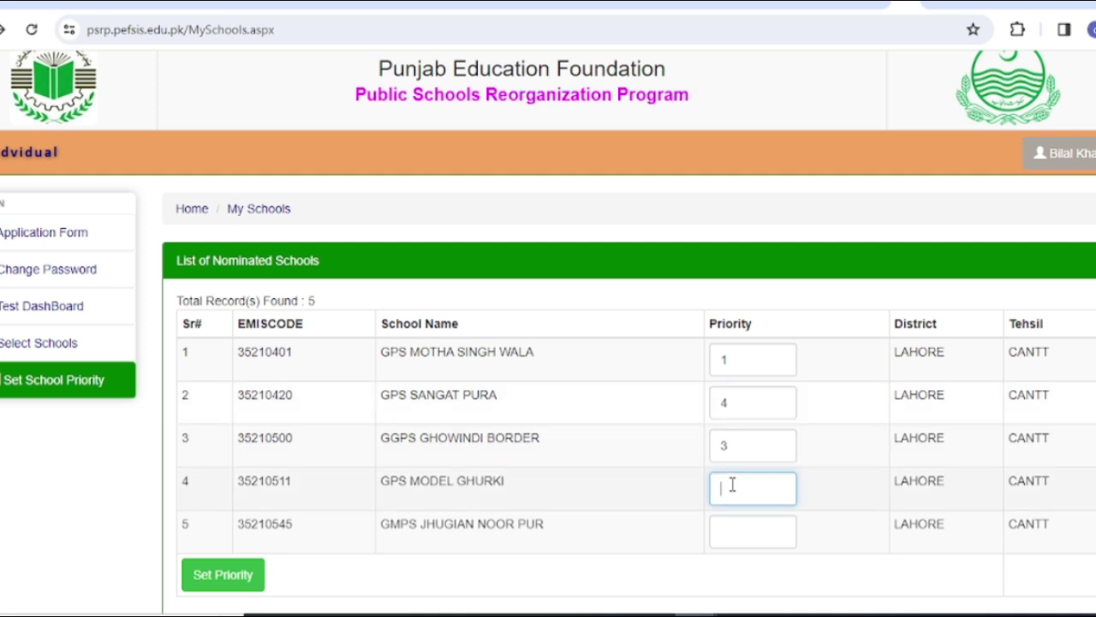
{"action": "type", "text": "5"}
{"action": "left_click", "coordinate": [730, 530]}
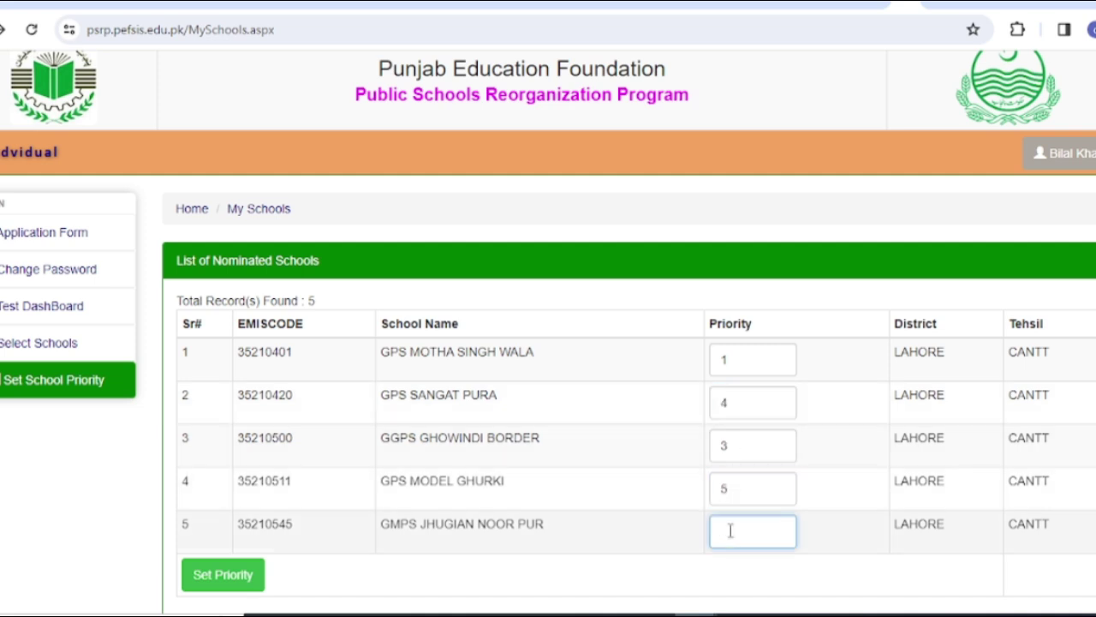
{"action": "type", "text": "2"}
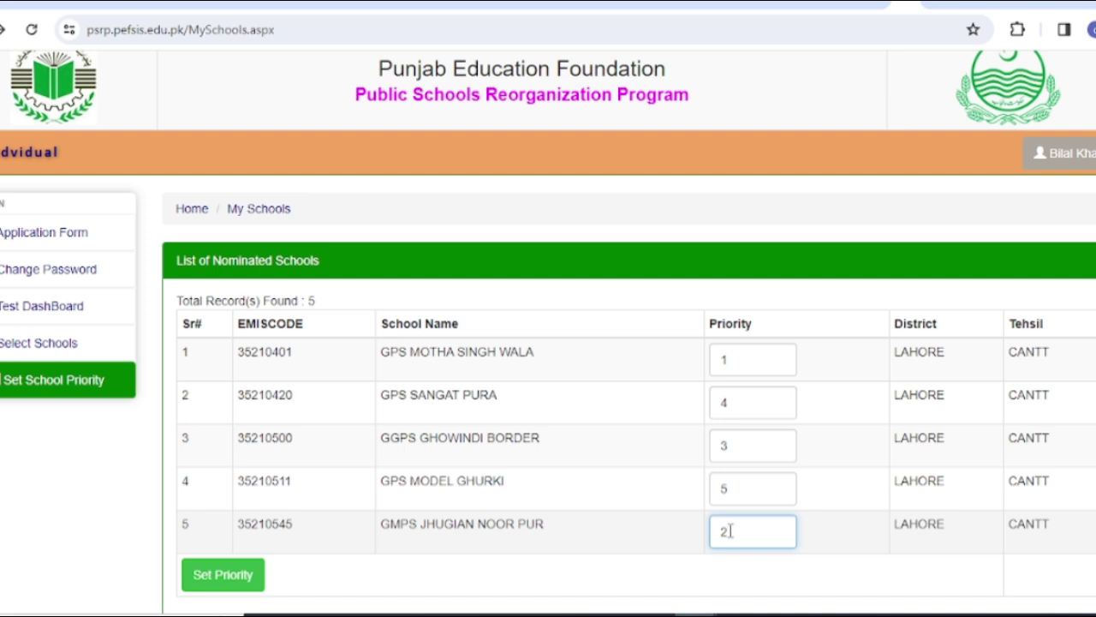